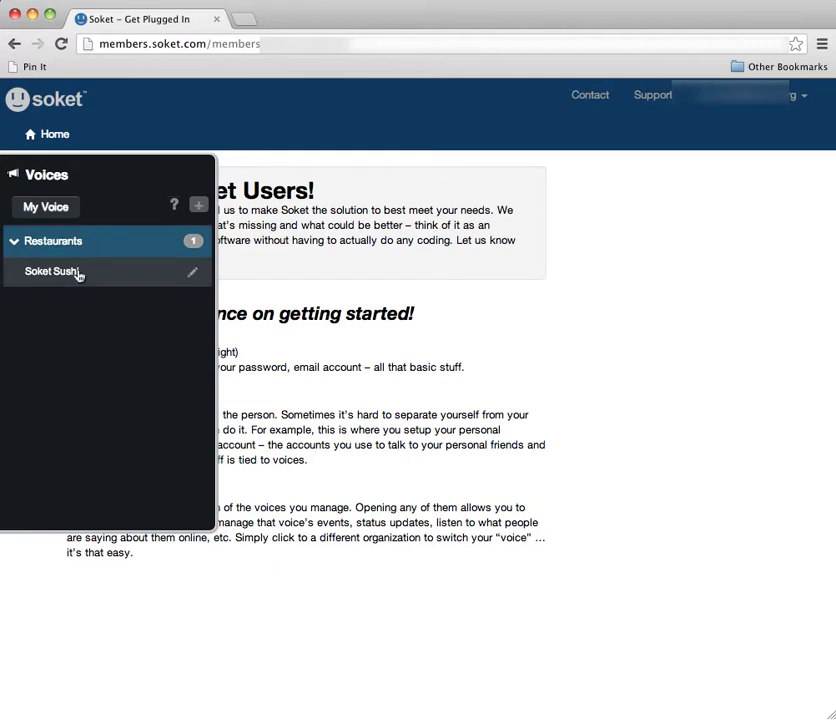
Step: Open the Soket Sushi voice's media section and create a new photo album titled Place
click(80, 273)
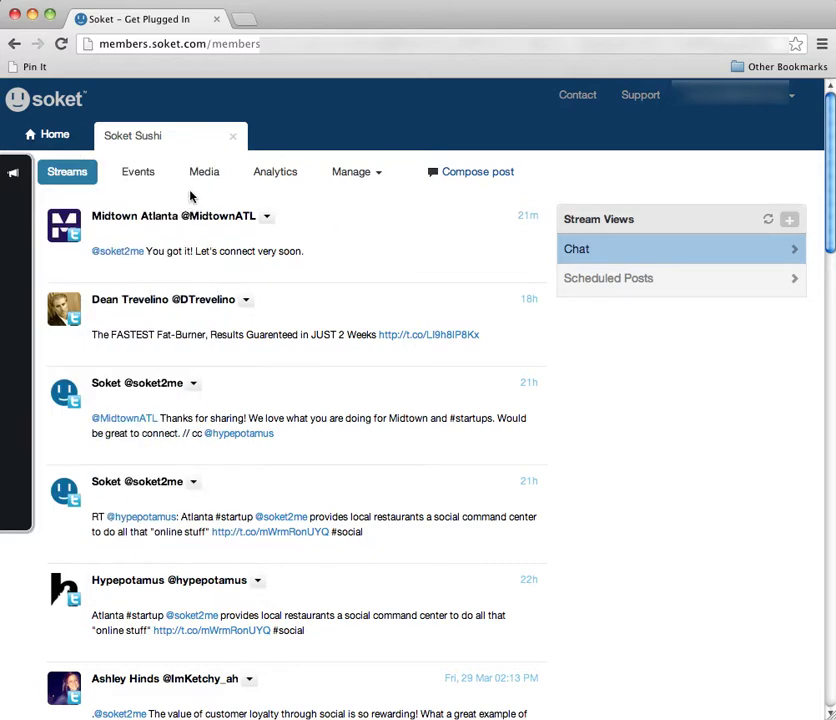
click(201, 176)
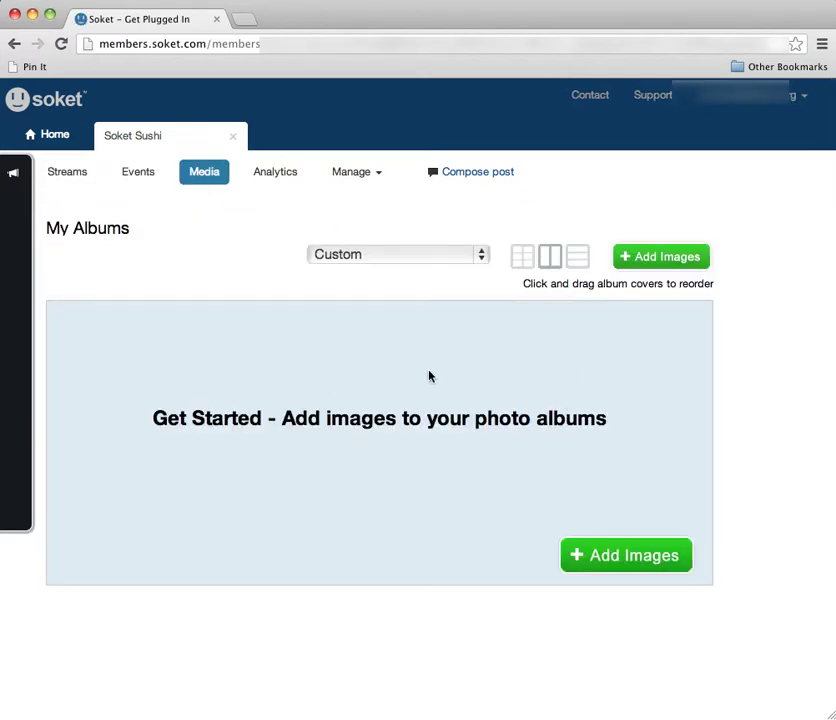
click(666, 257)
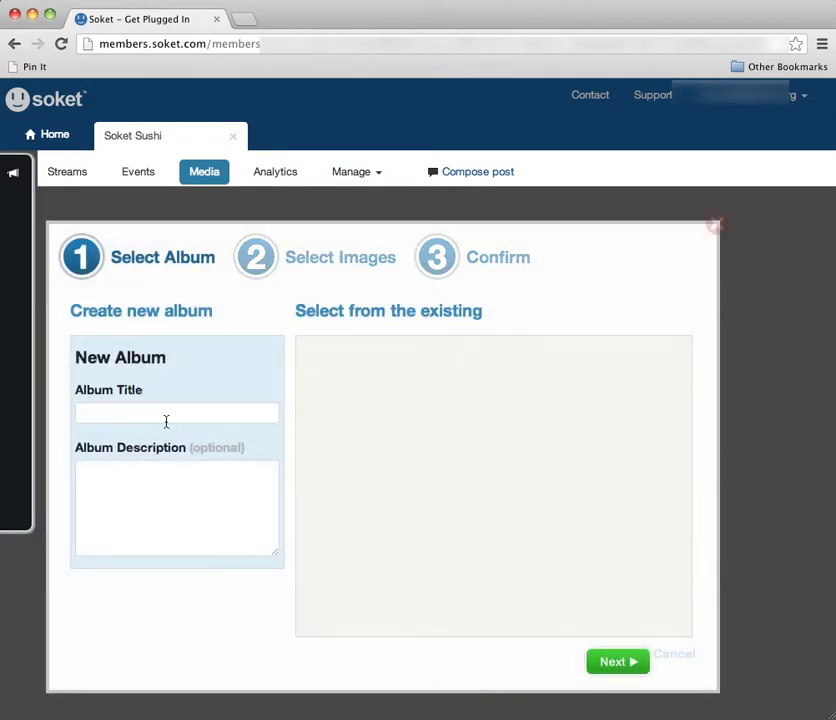
click(166, 421)
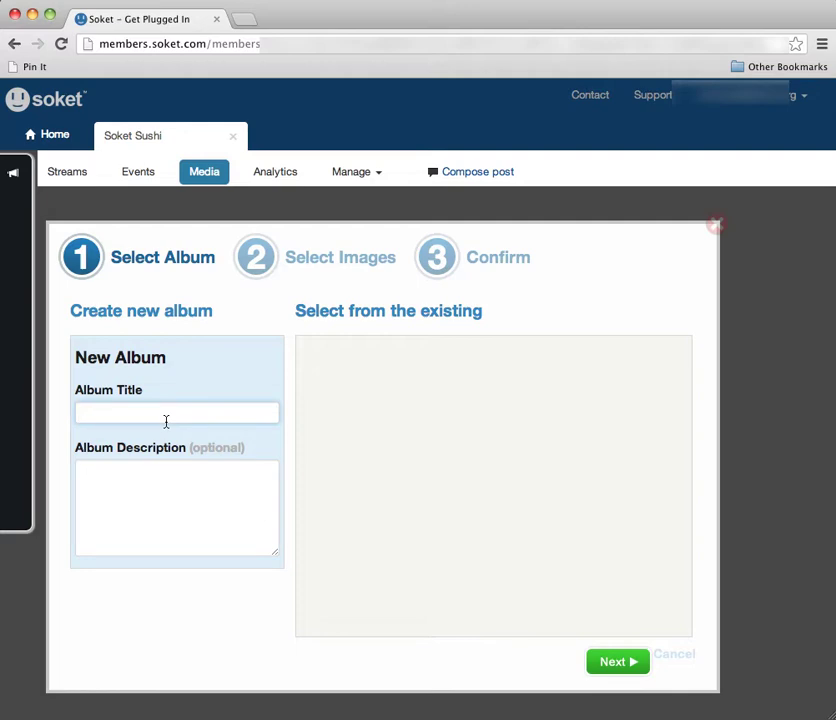
text(Place)
click(627, 666)
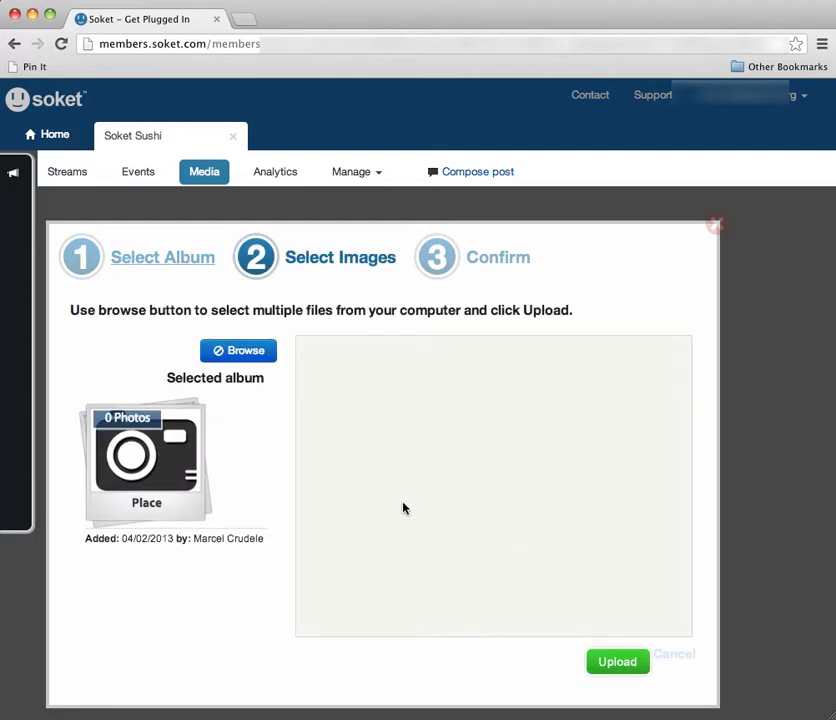
Step: Upload Bar.jpg, Dining Room.jpg, Swasabi booth.jpg and wine room.jpg from the Pictures folder to the Place album
click(233, 354)
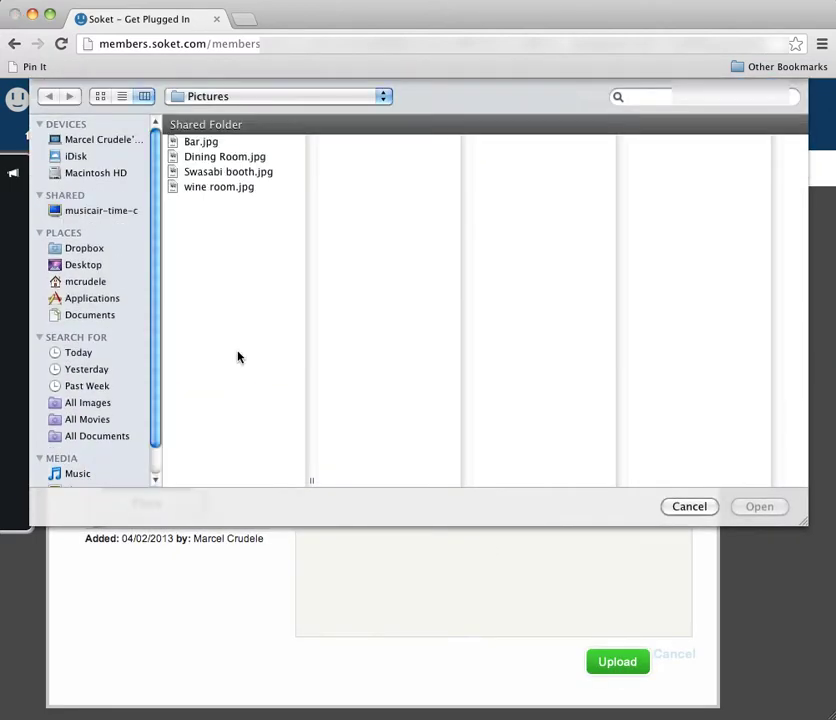
click(200, 143)
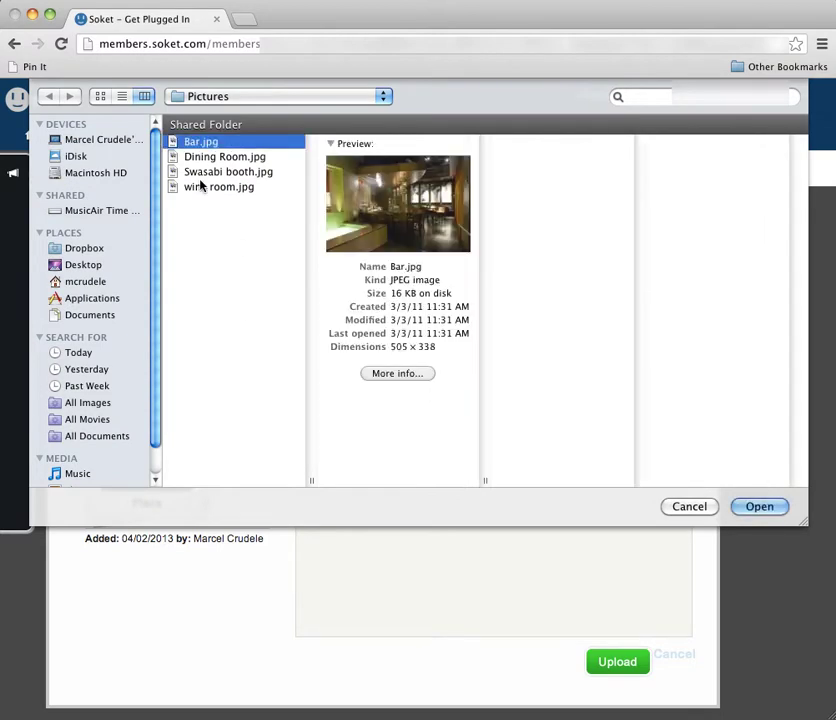
shift+click(201, 185)
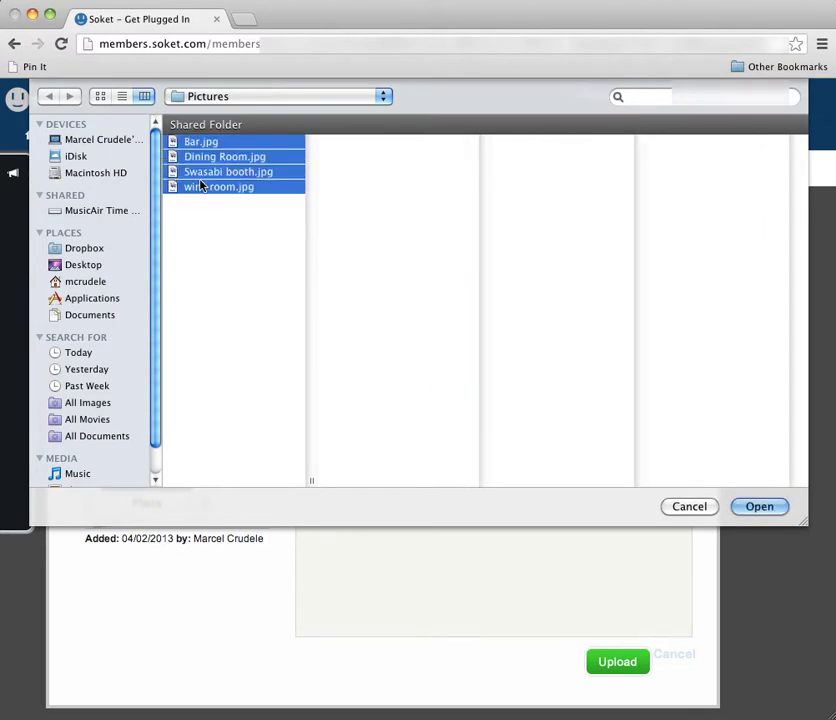
click(764, 508)
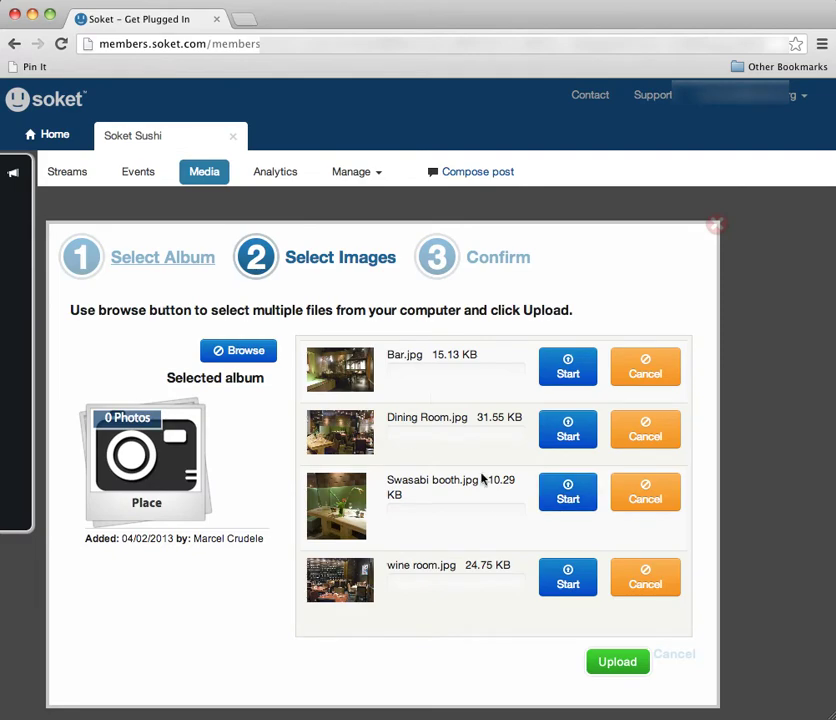
click(601, 661)
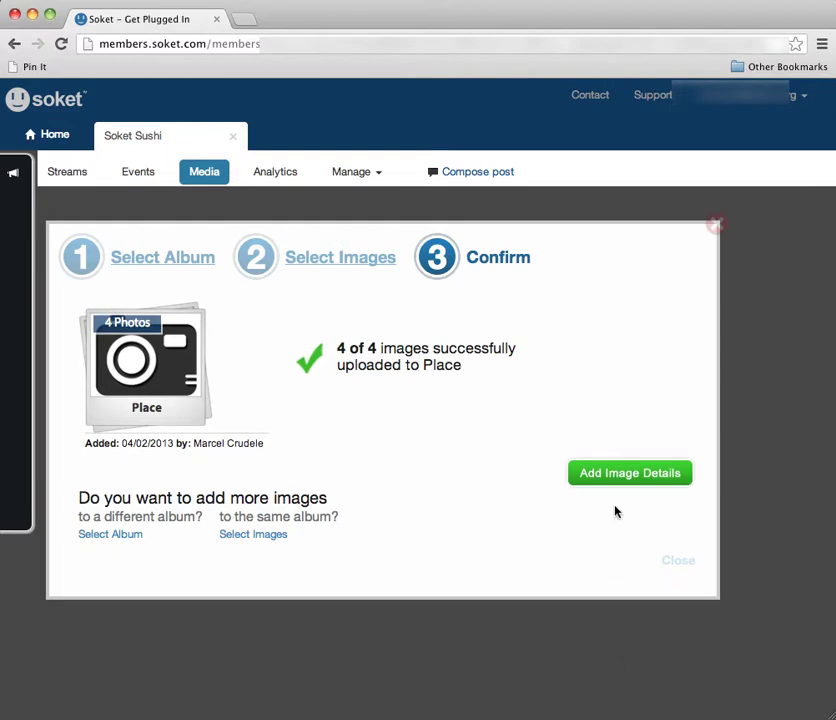
Step: Make the wine room image the Place album's cover and give it the description "For private parties"
click(614, 476)
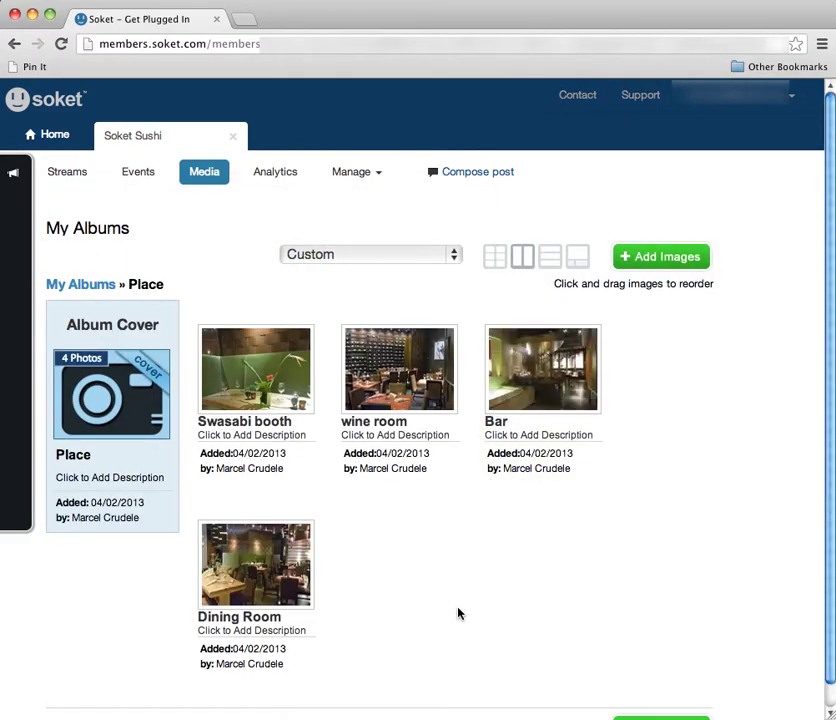
mouse_move(468, 341)
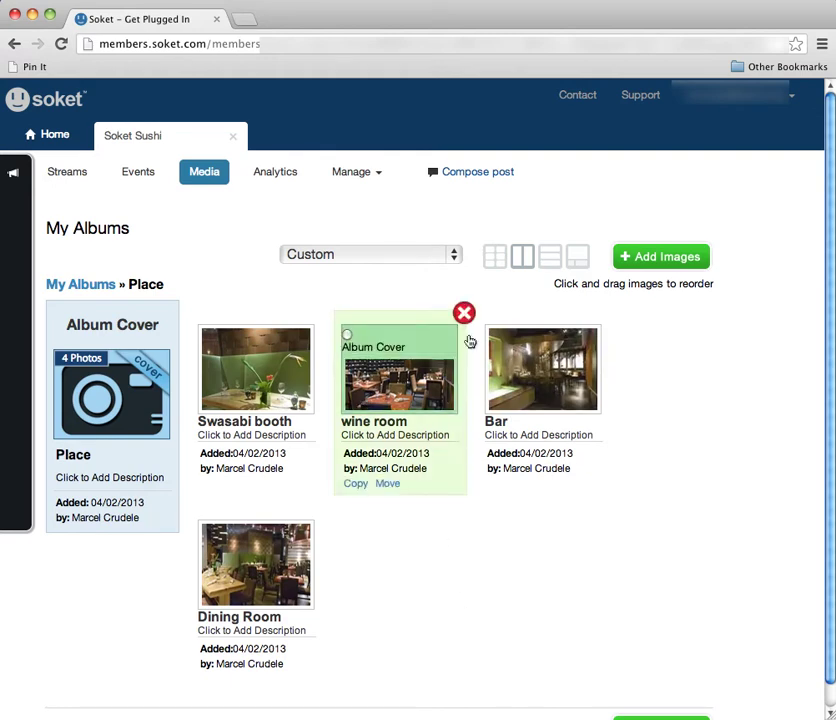
click(347, 338)
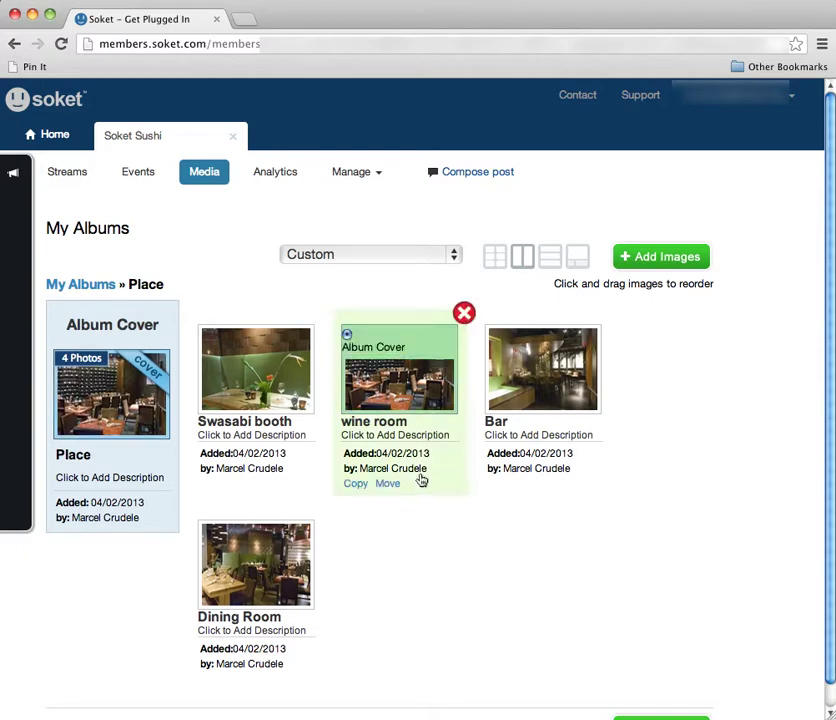
click(413, 441)
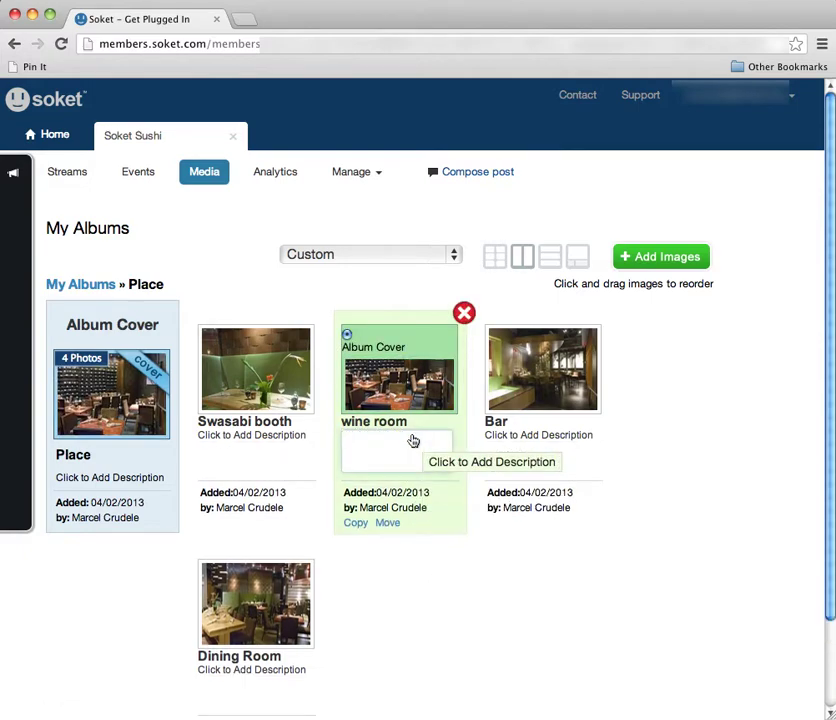
text(For private parties)
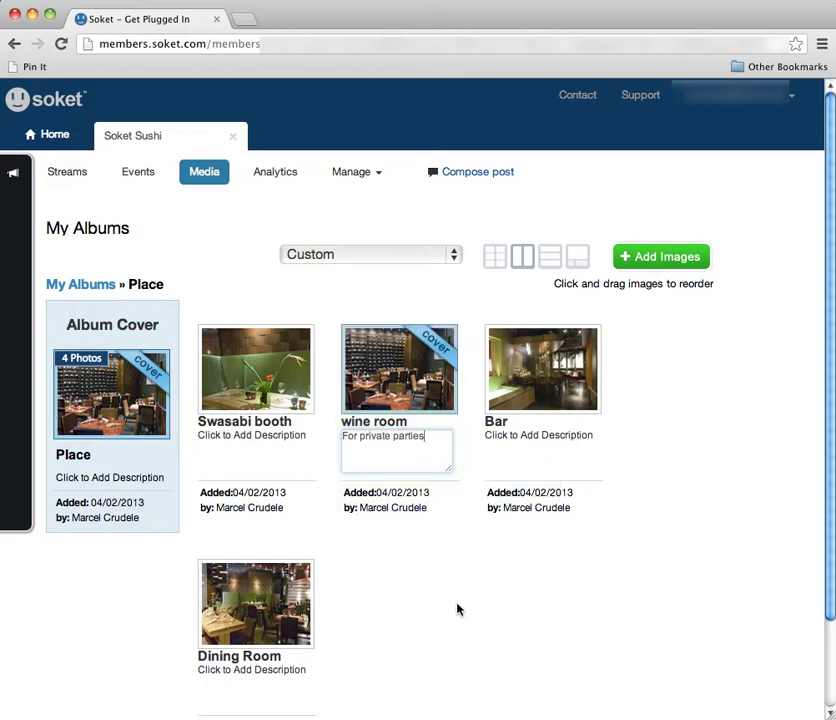
click(597, 610)
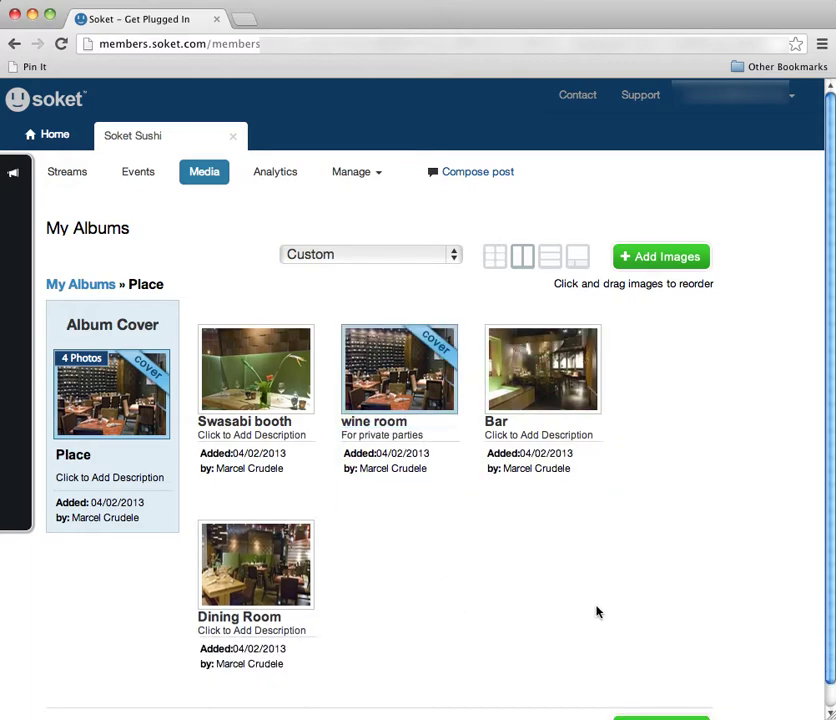
Step: Show the album as a thumbnail grid and add the description "Awesome Bar!" to the Bar image
click(492, 259)
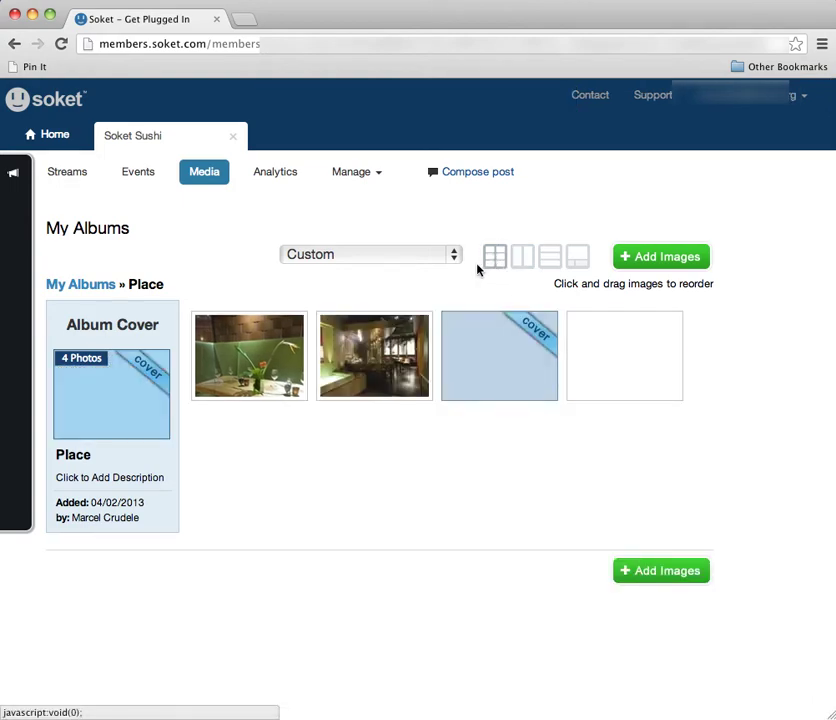
mouse_move(374, 386)
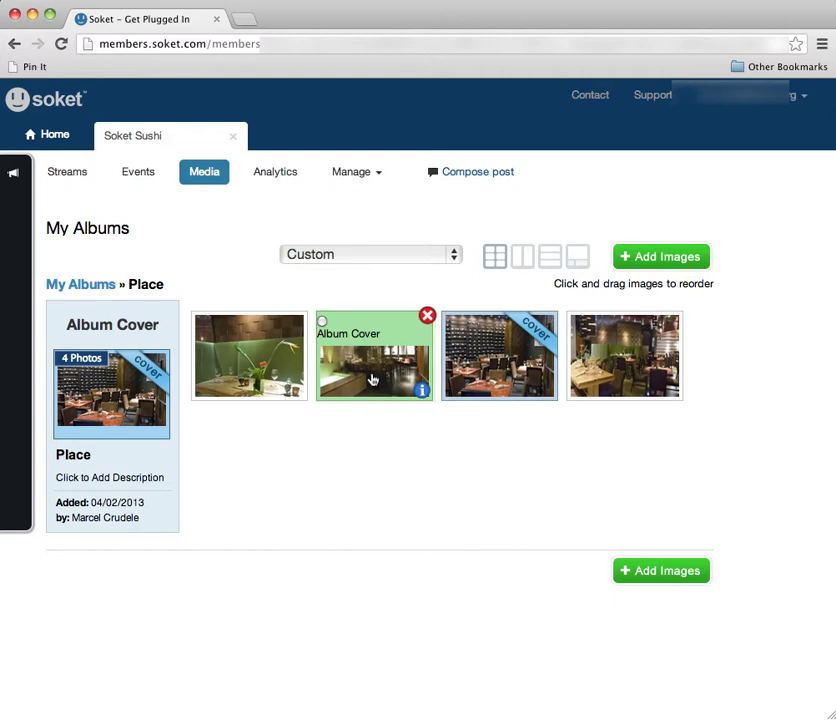
mouse_move(424, 391)
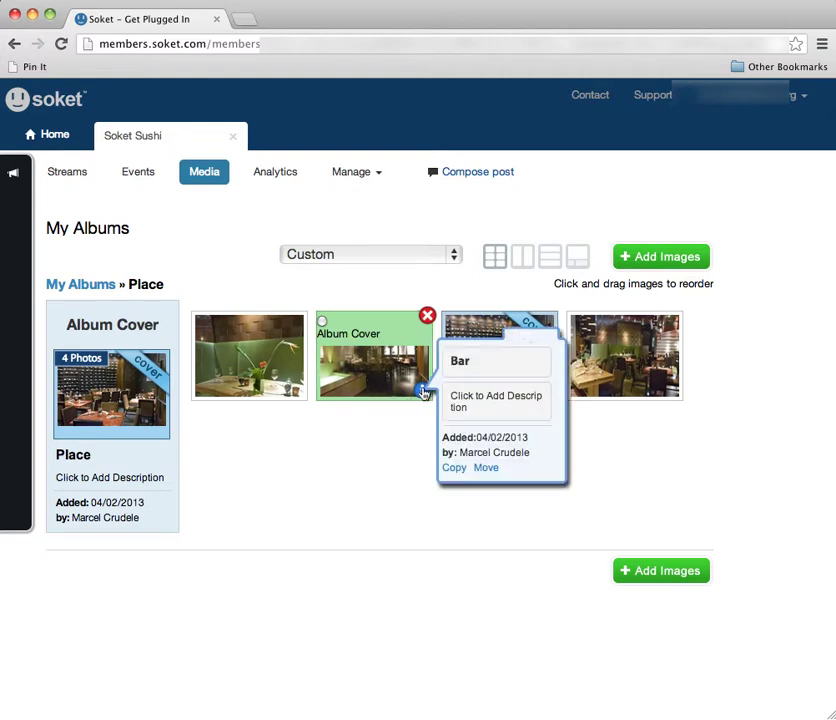
click(474, 405)
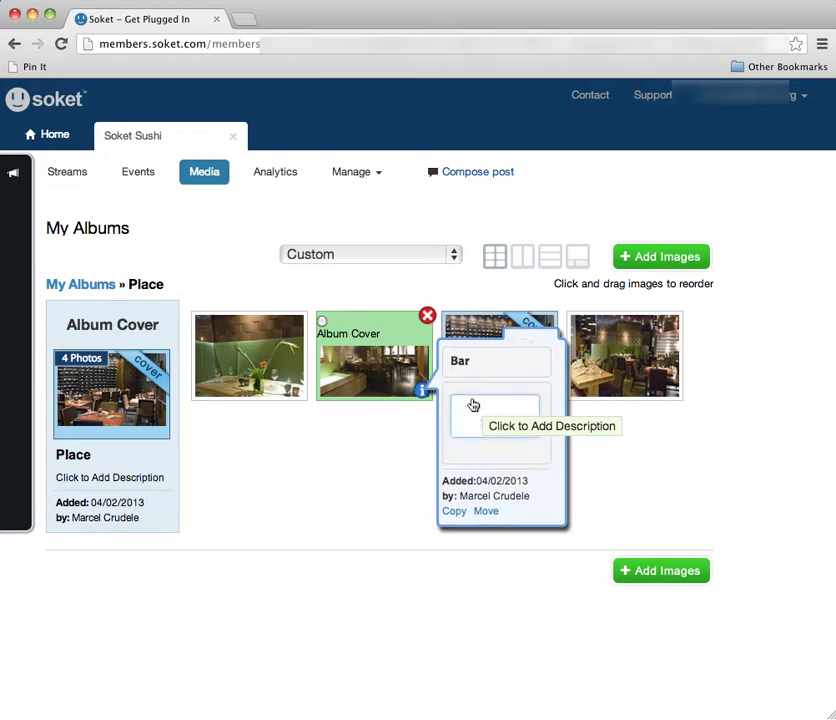
text(Awesome)
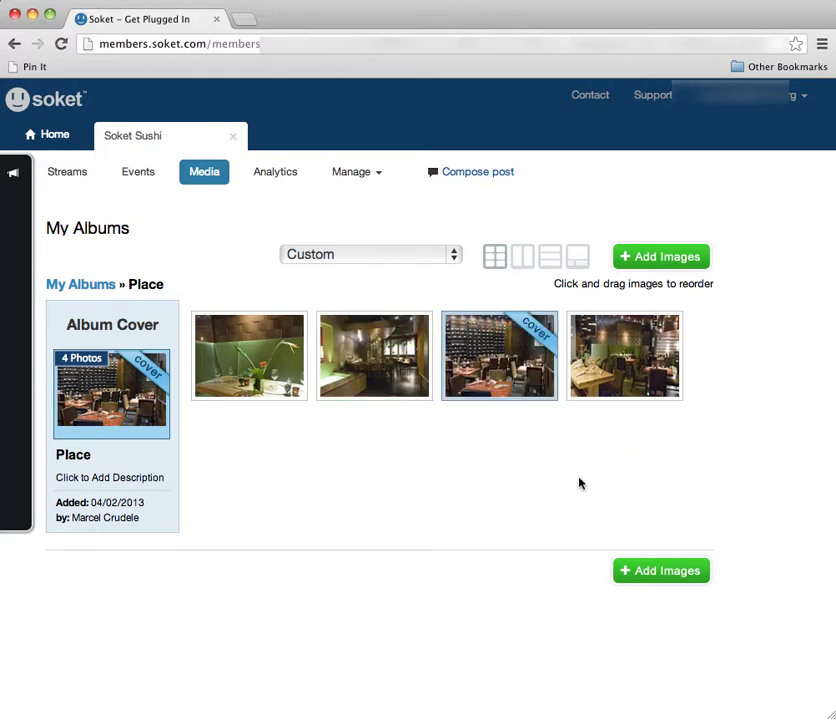
Step: View the Place album in the column, list and single-image layouts, and page through its images to Dining Room
click(523, 256)
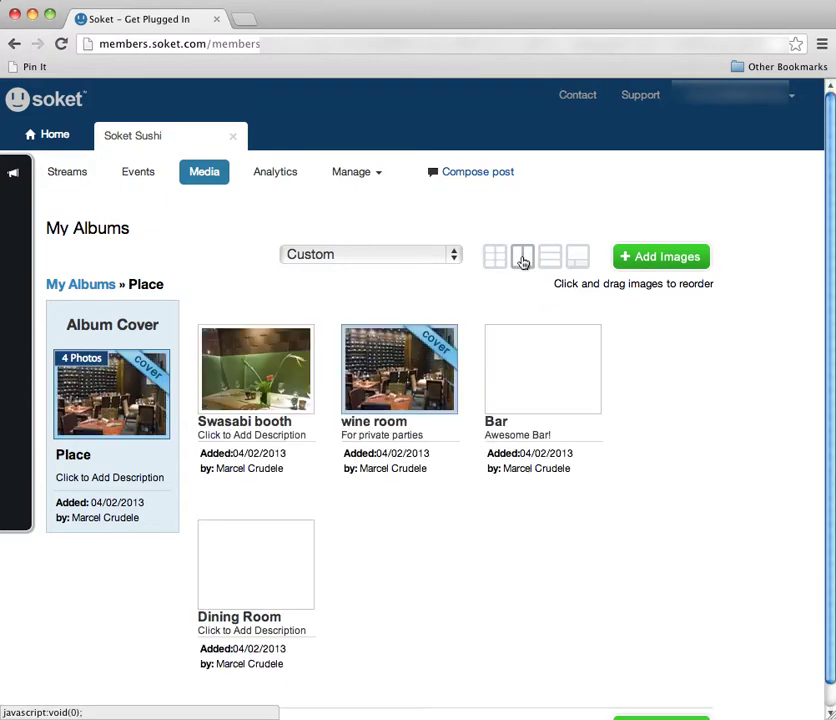
click(548, 257)
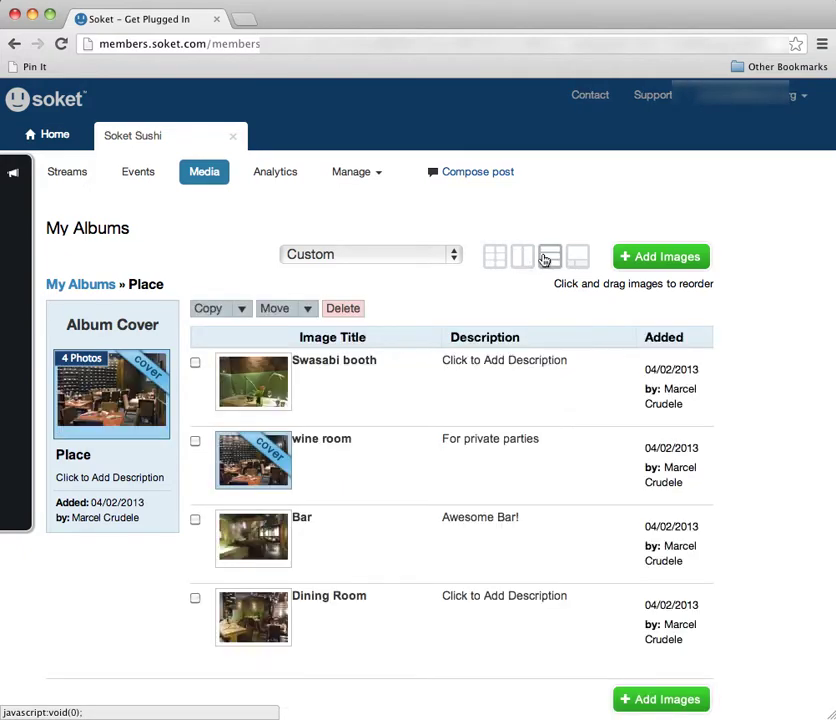
click(578, 258)
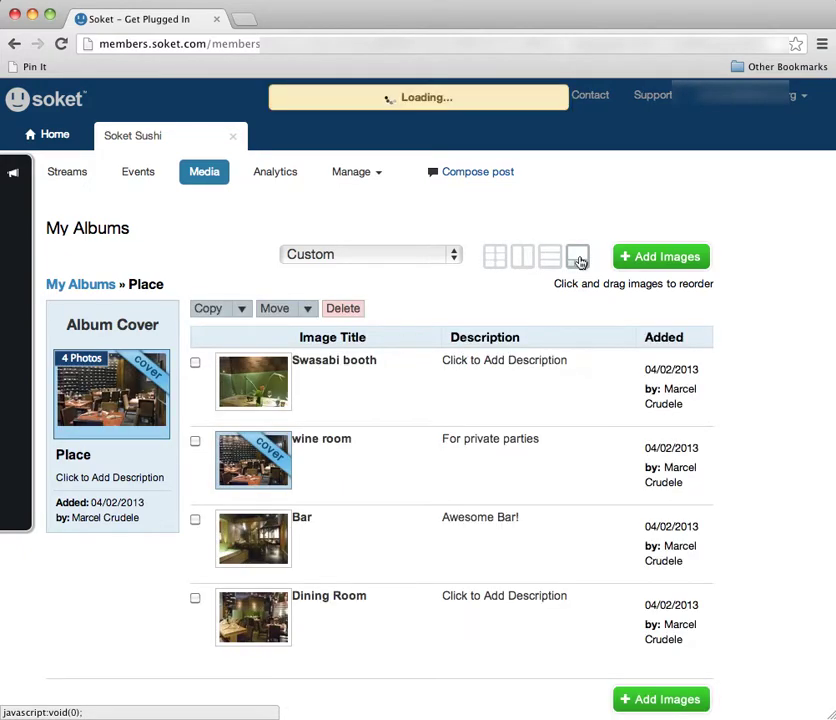
click(704, 649)
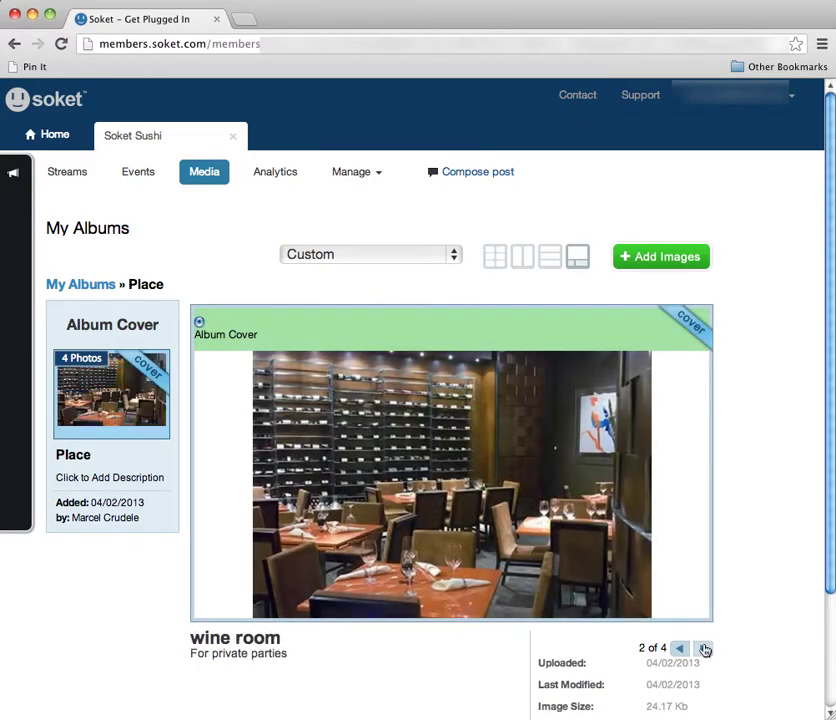
click(704, 649)
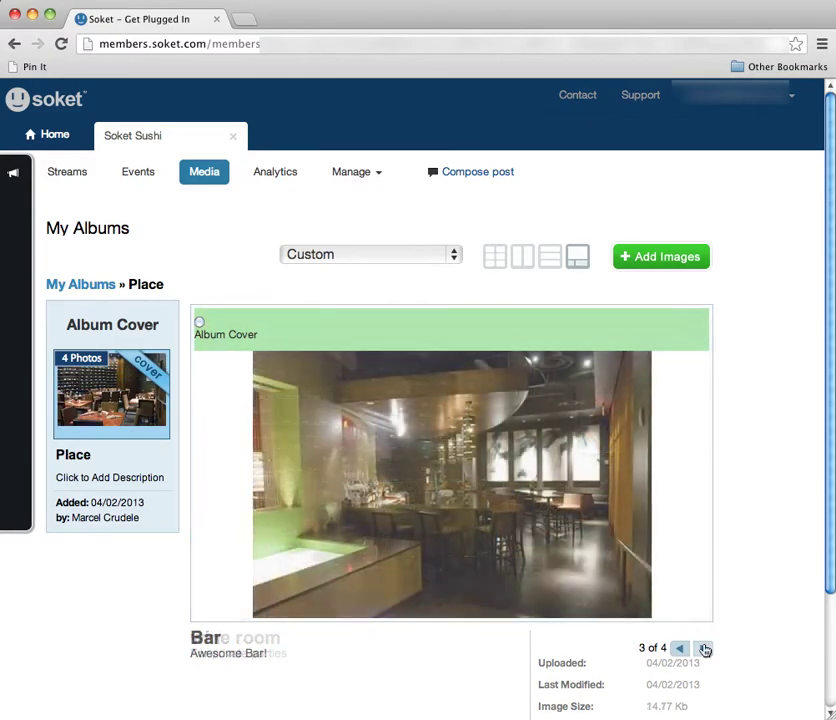
click(704, 649)
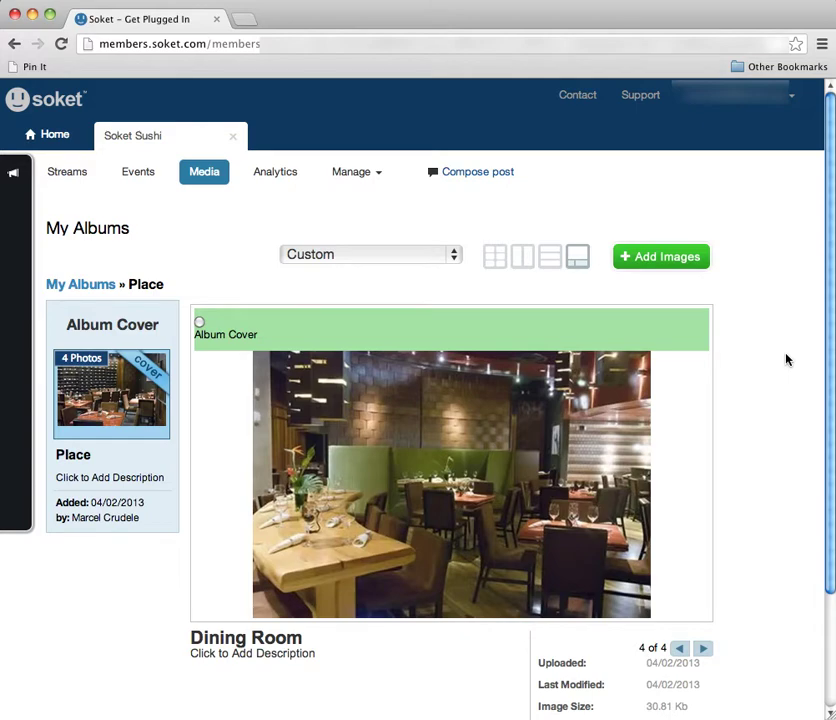
Step: Return to the album overview and create another new album titled Food
click(60, 286)
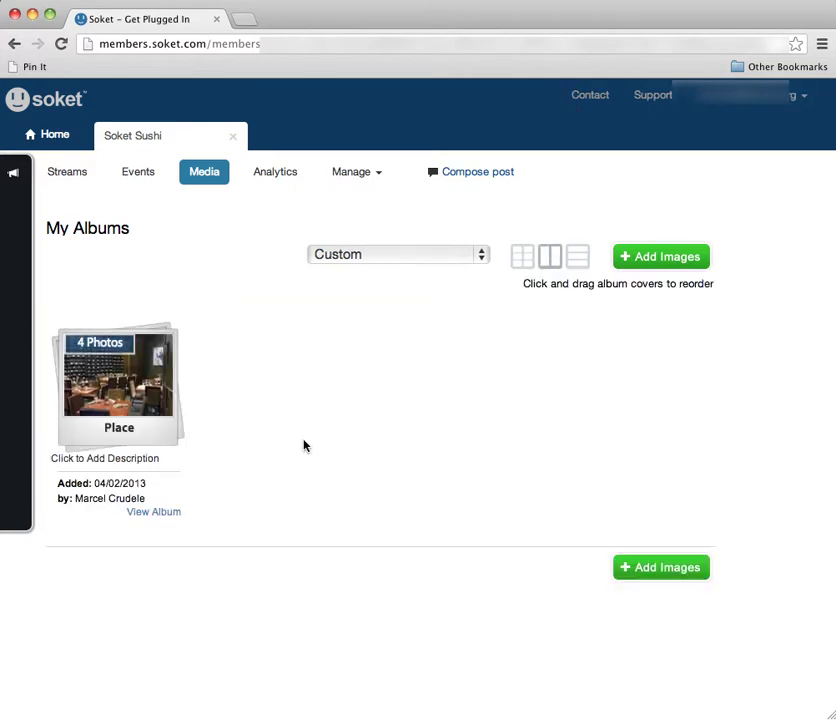
click(647, 256)
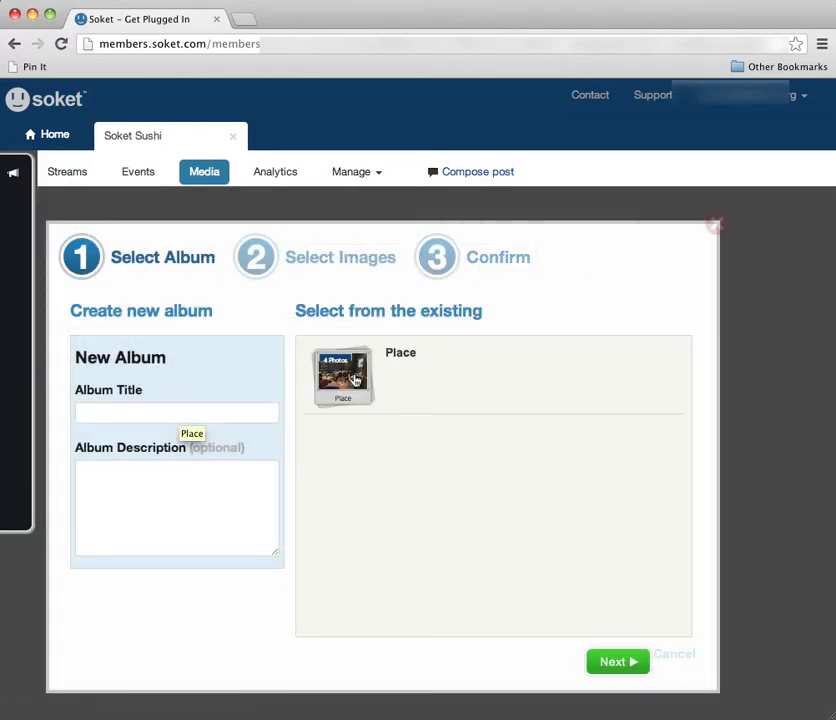
click(120, 414)
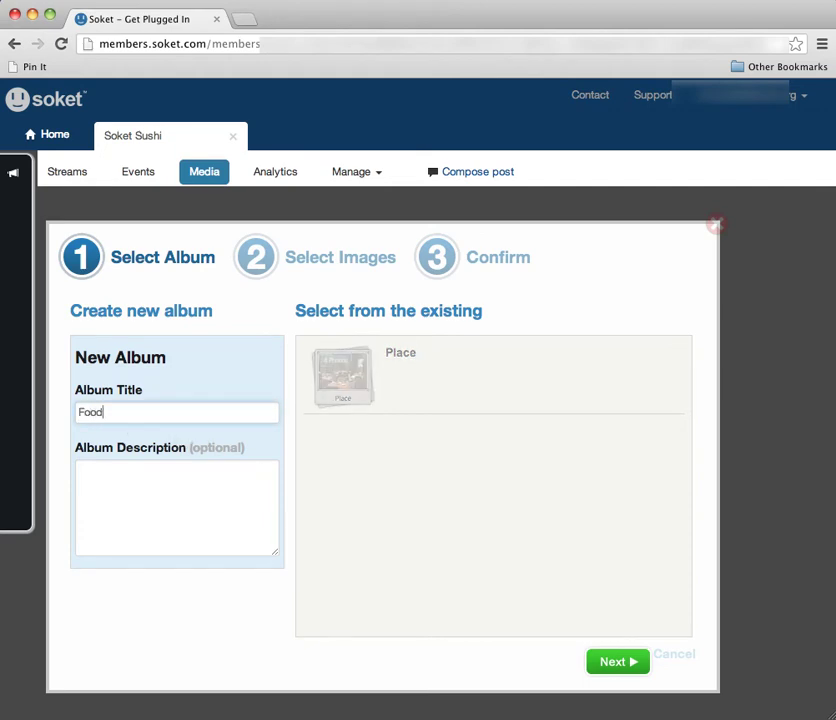
click(625, 660)
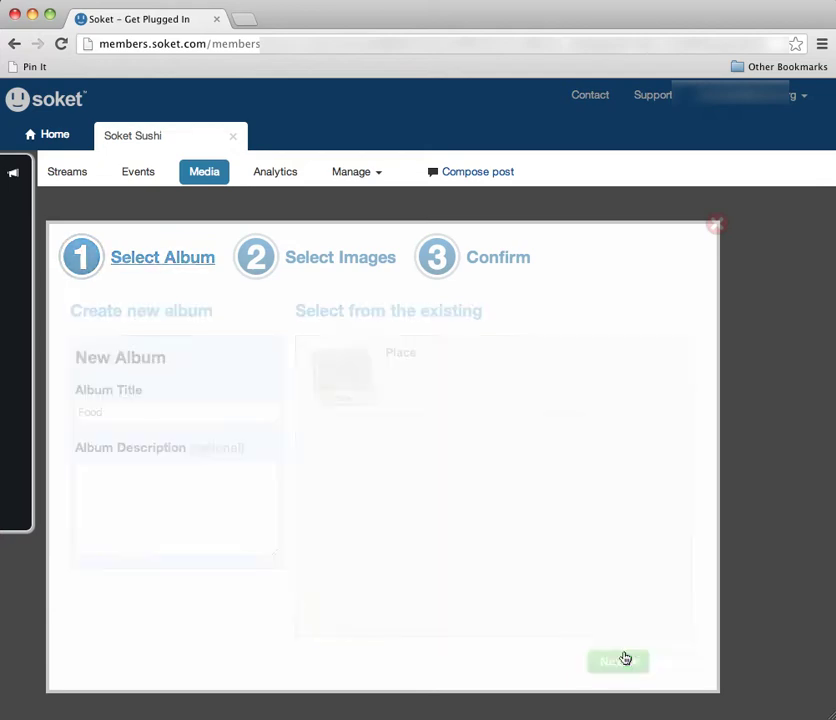
Step: Upload the Asian Curry Chx Salad lettuce cups, Bhanh Mi Sandwich and catering images from the Food folder to the Food album
click(246, 350)
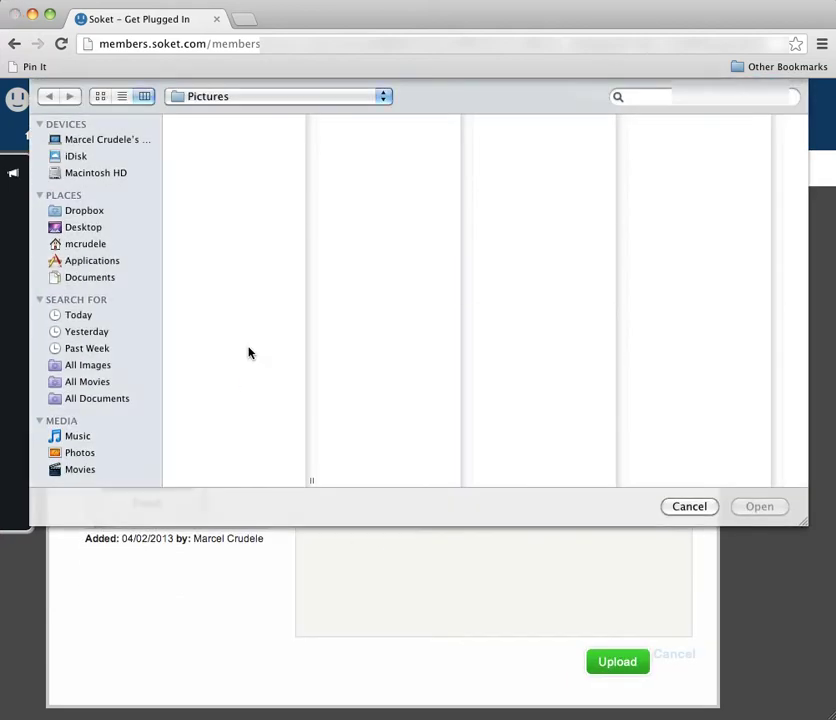
click(310, 97)
click(224, 113)
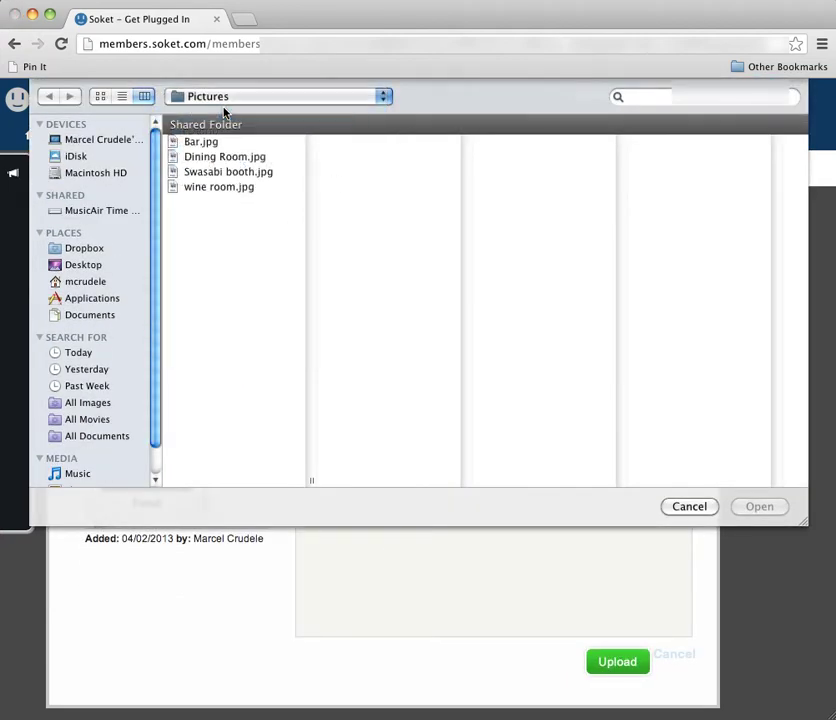
click(256, 141)
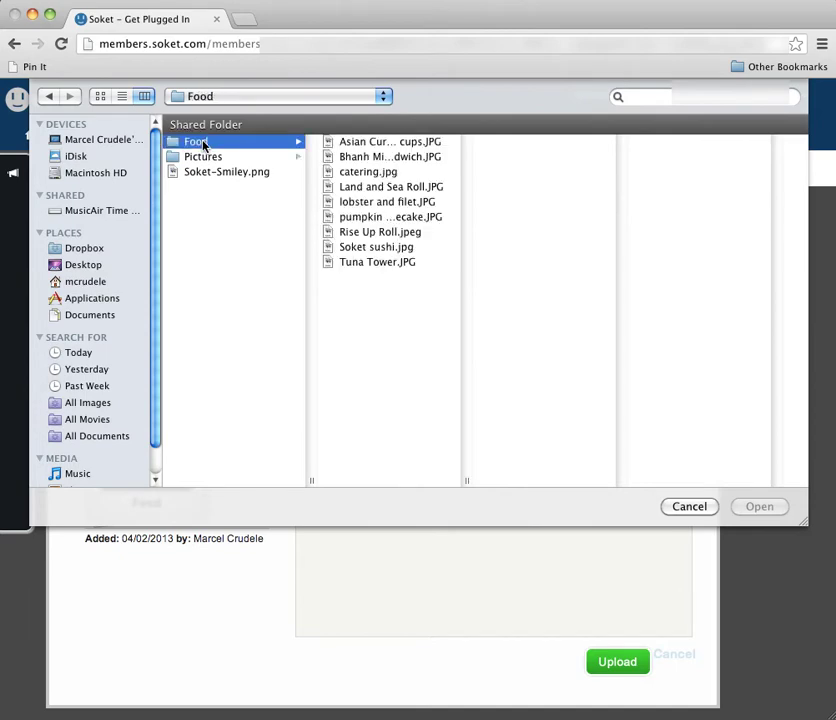
click(397, 141)
shift+click(368, 172)
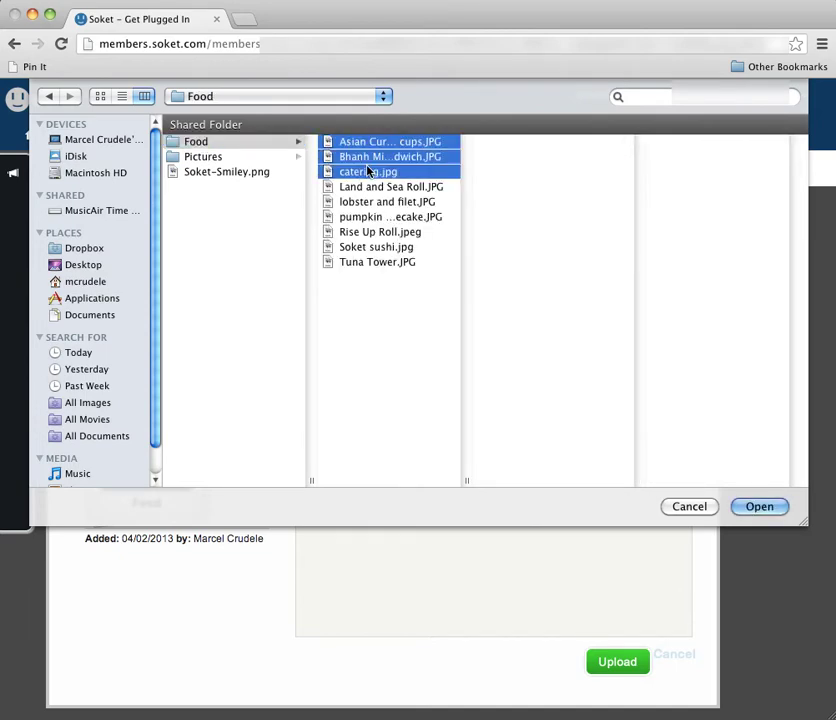
click(760, 506)
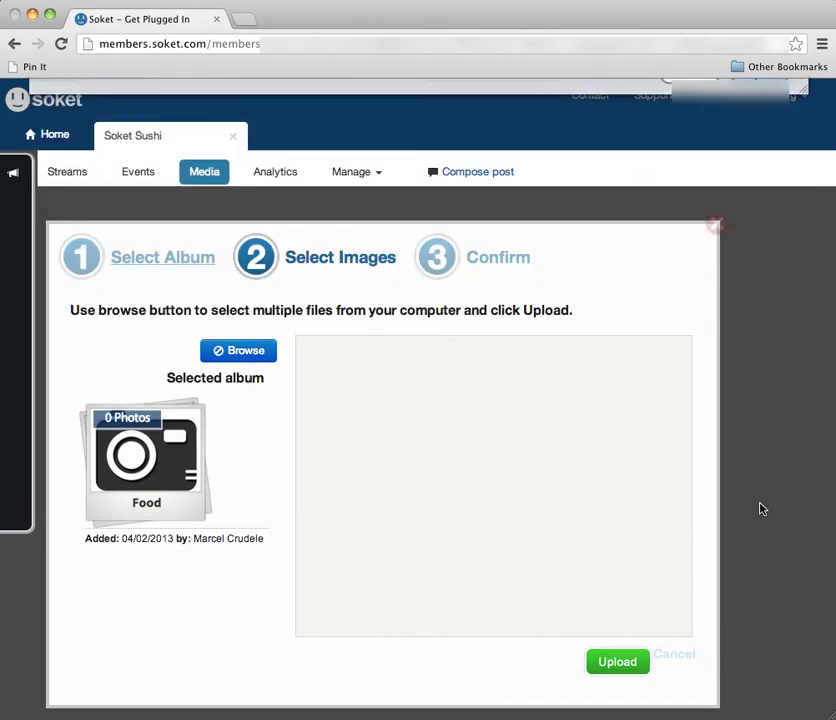
click(617, 665)
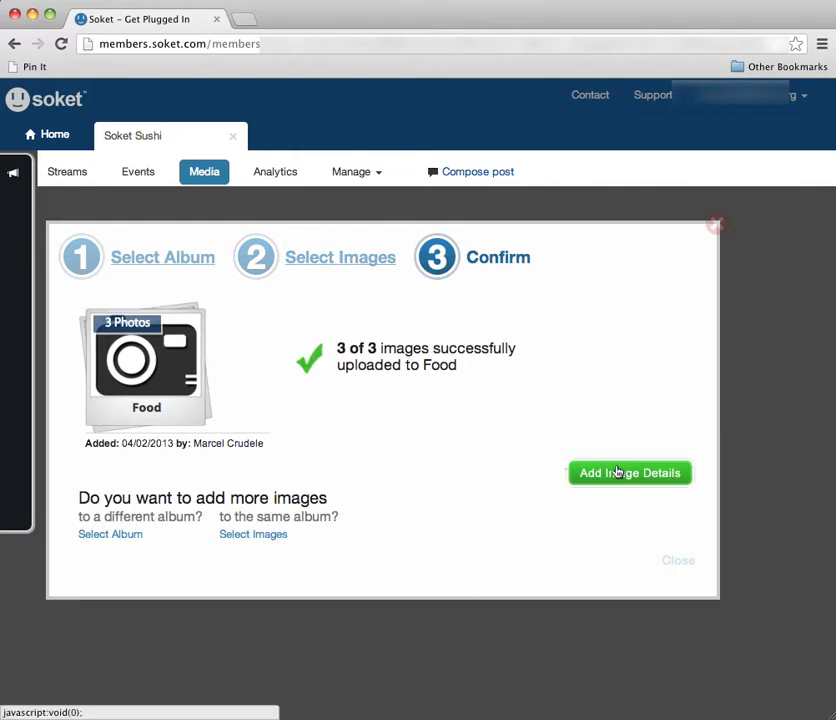
Step: Make the catering image the Food album's cover and return to the album overview
click(617, 472)
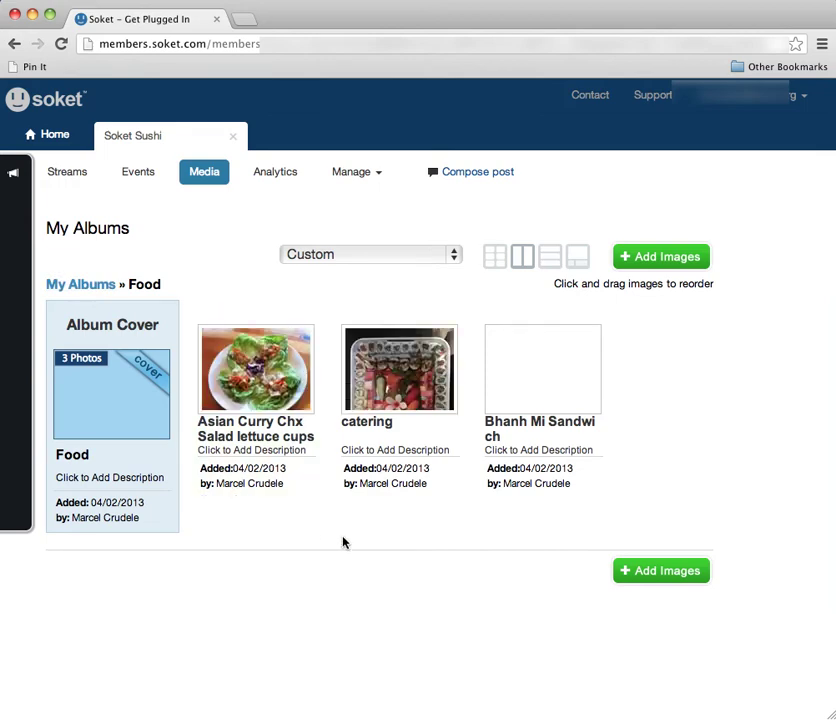
mouse_move(407, 437)
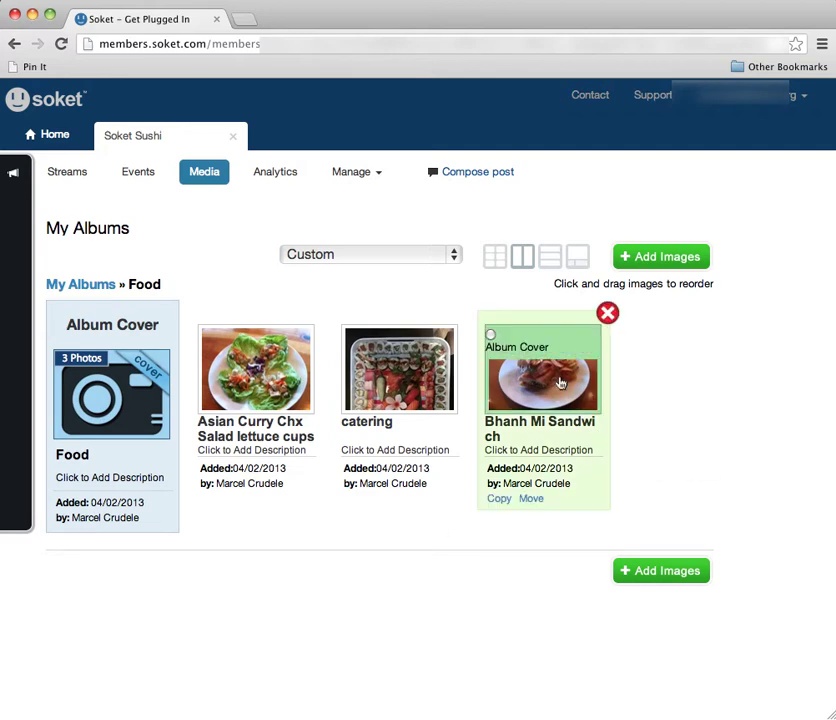
click(345, 335)
click(84, 287)
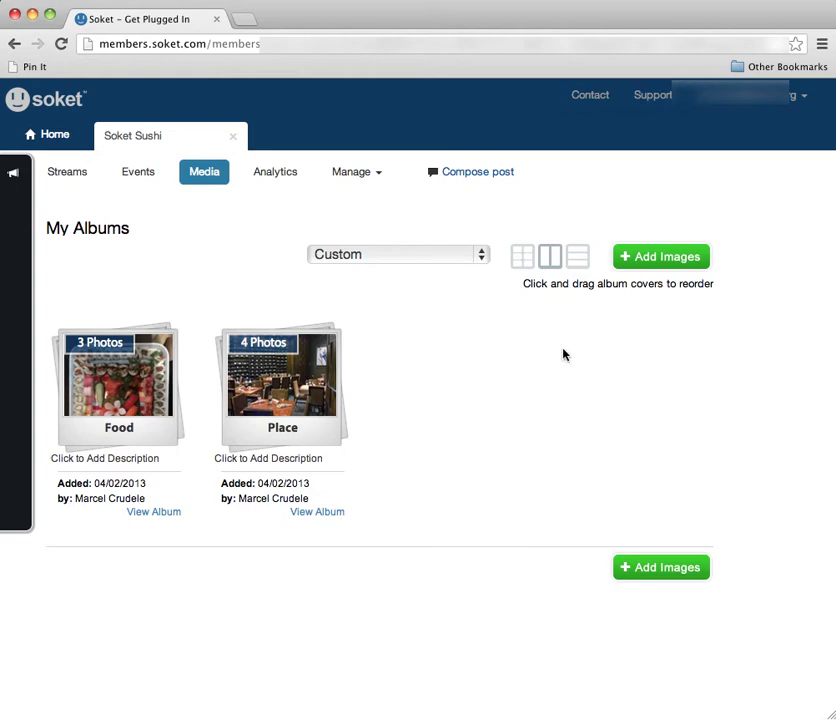
Step: Create another new album titled Brand and continue to its image selection
click(651, 260)
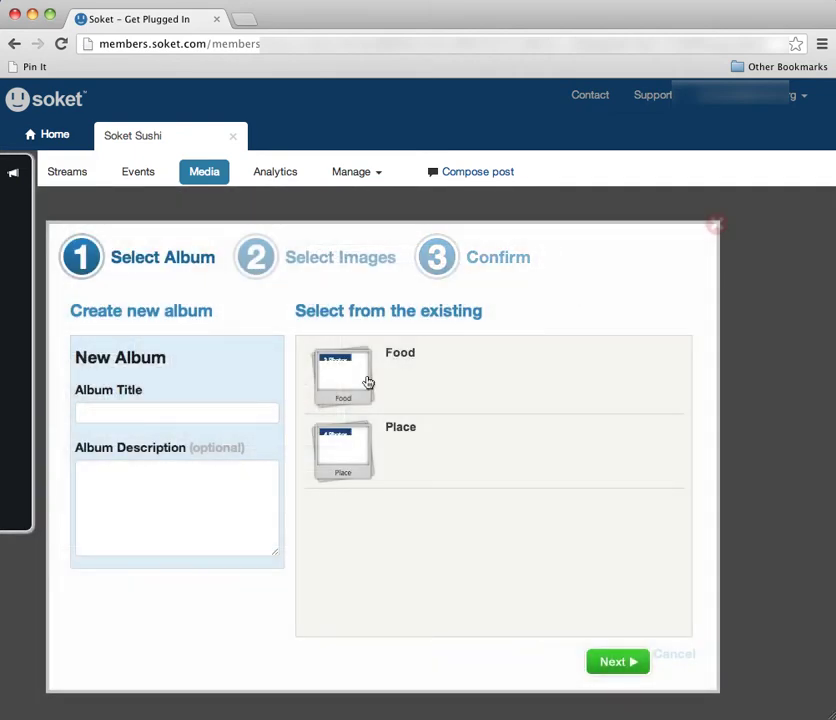
click(181, 416)
text(Brand)
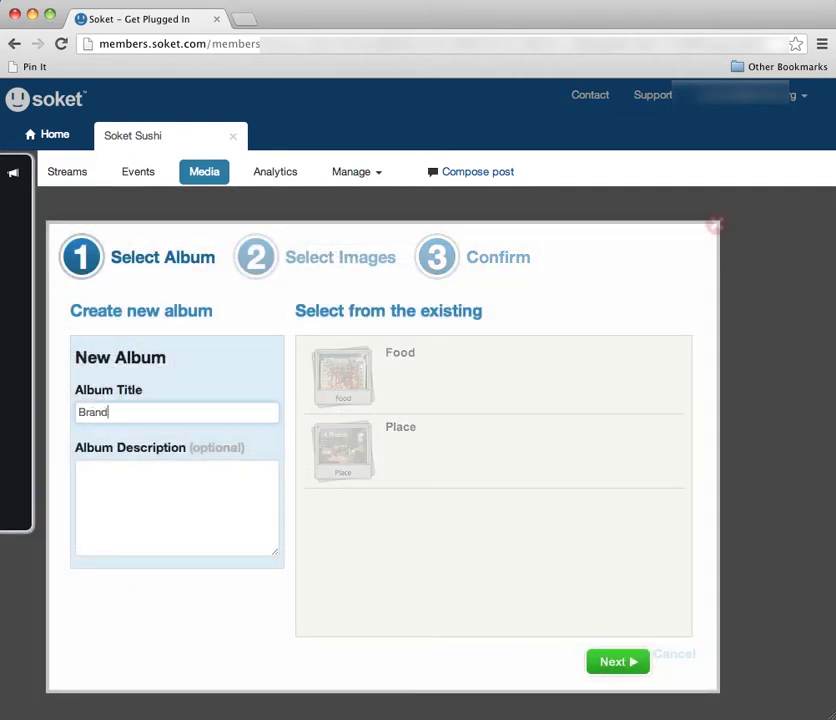
click(619, 664)
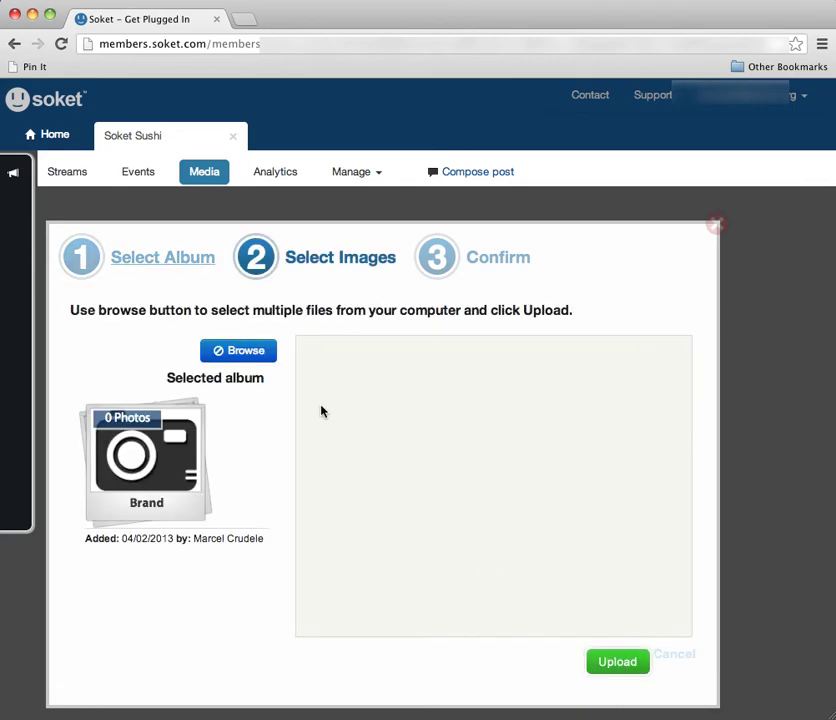
Step: Upload Soket-Smiley.png from the Media folder to the Brand album
click(240, 355)
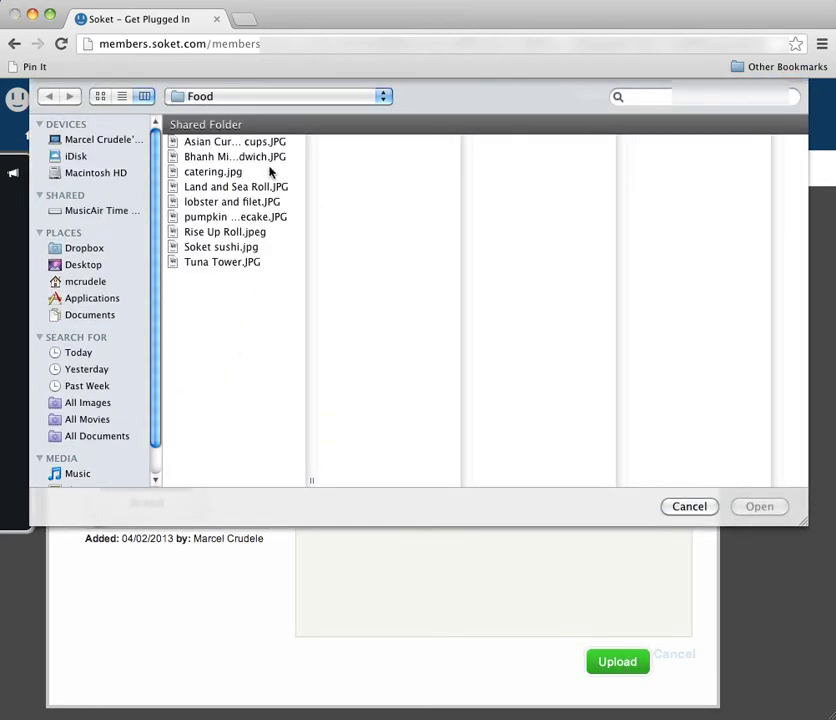
click(307, 101)
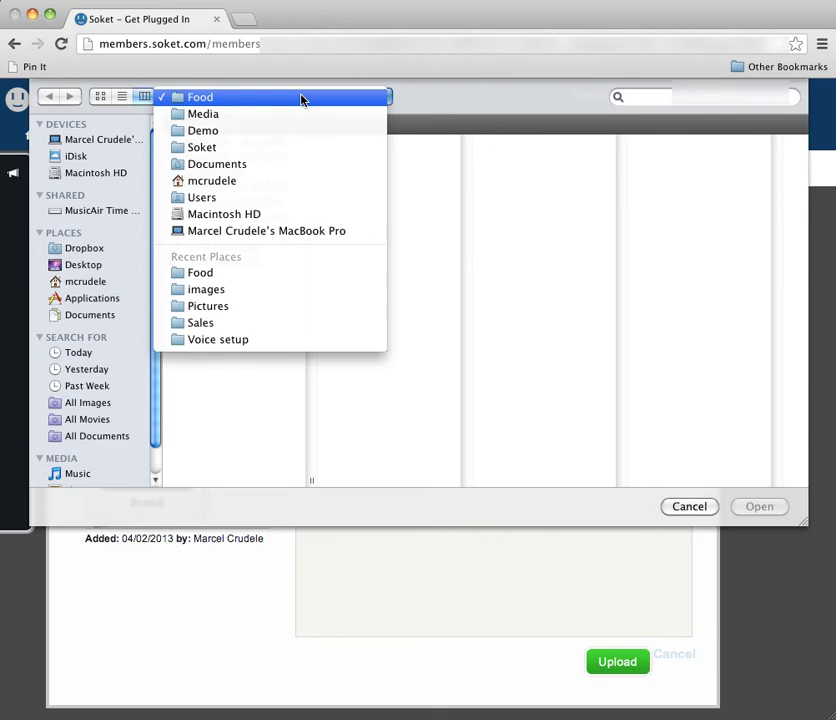
click(229, 118)
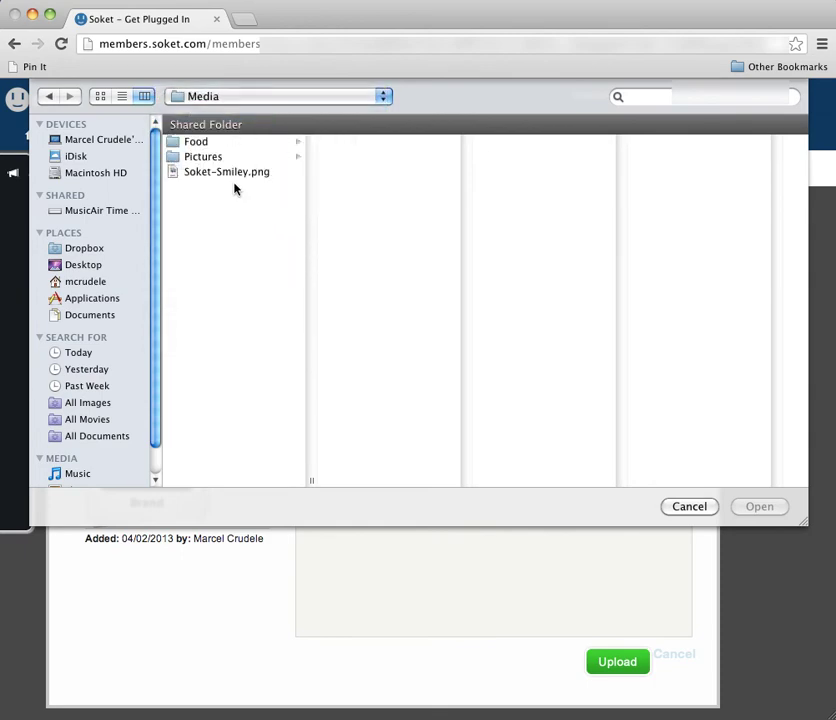
click(228, 173)
click(752, 507)
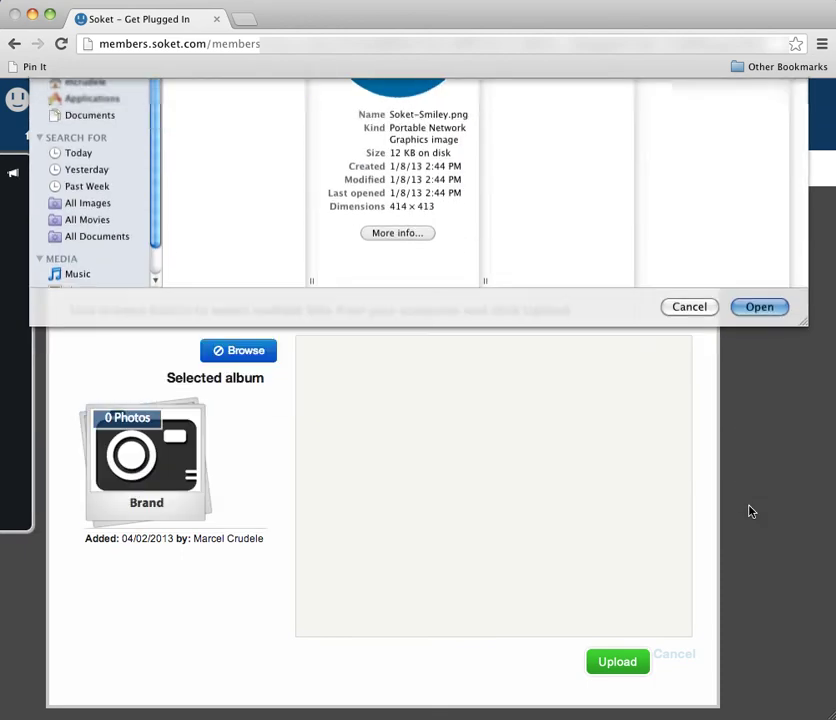
click(618, 670)
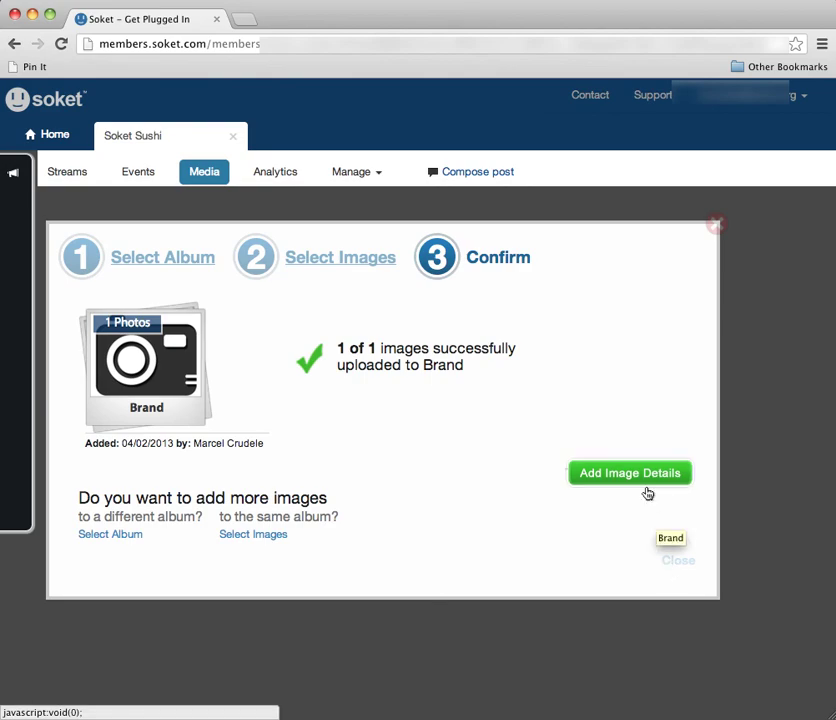
Step: Close the upload confirmation, make the Soket-Smiley image the Brand album's cover, and return to the album overview
click(676, 561)
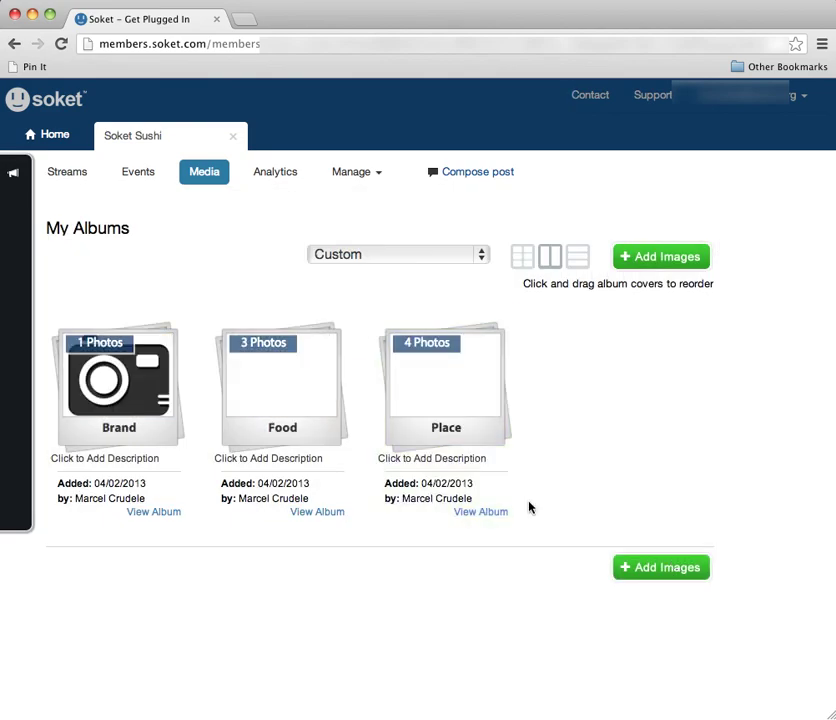
click(132, 510)
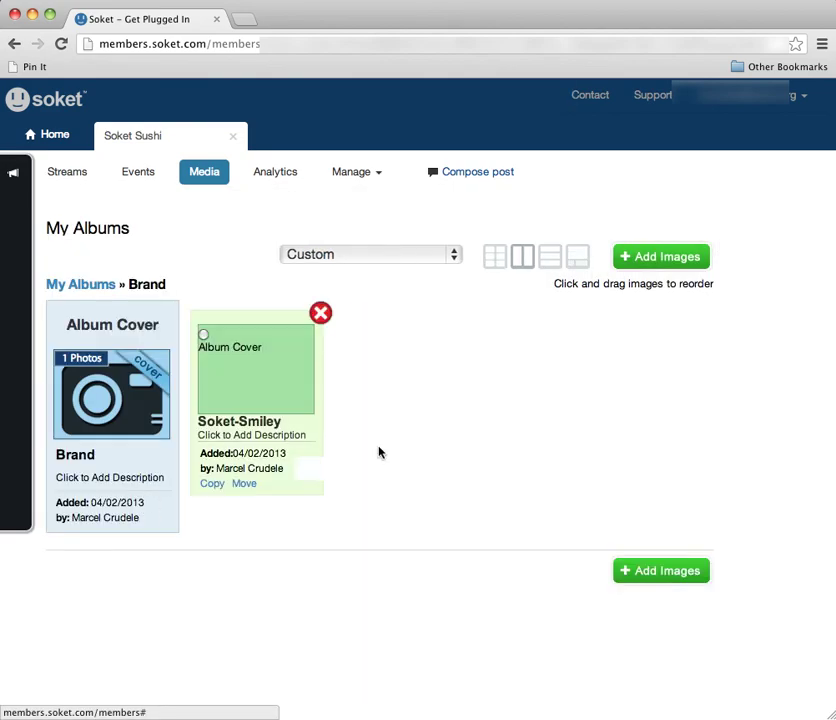
click(205, 335)
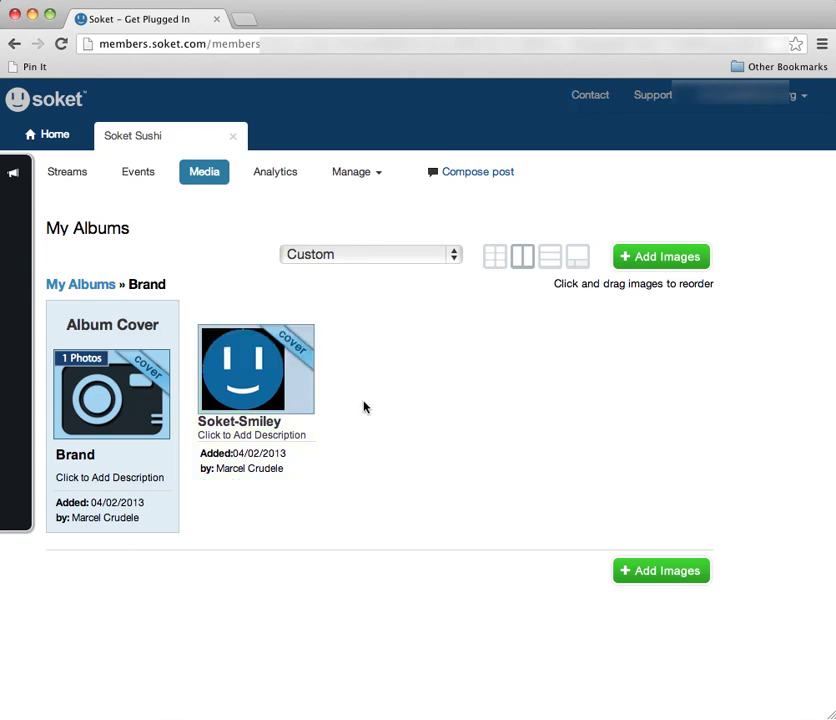
click(64, 287)
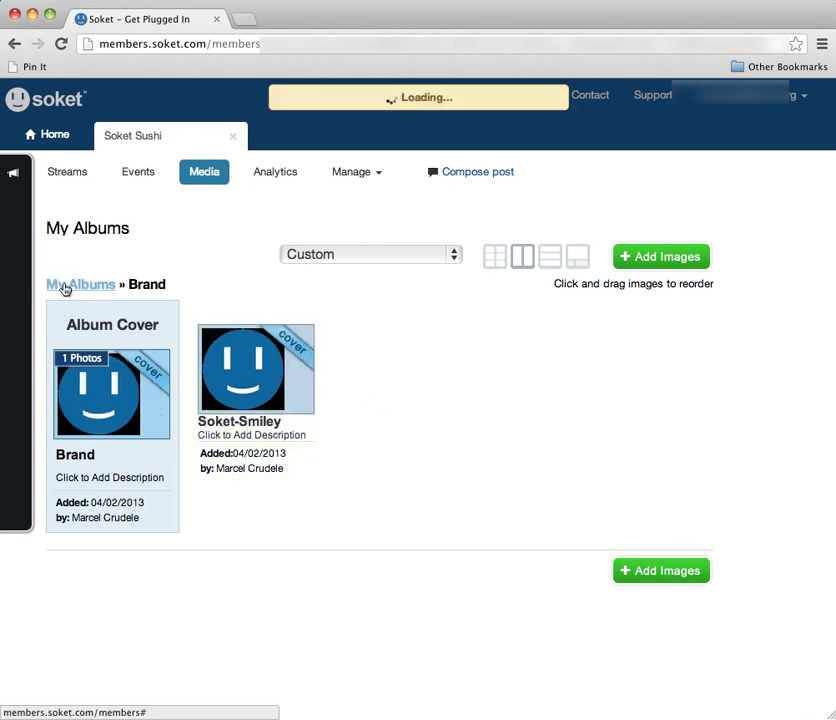